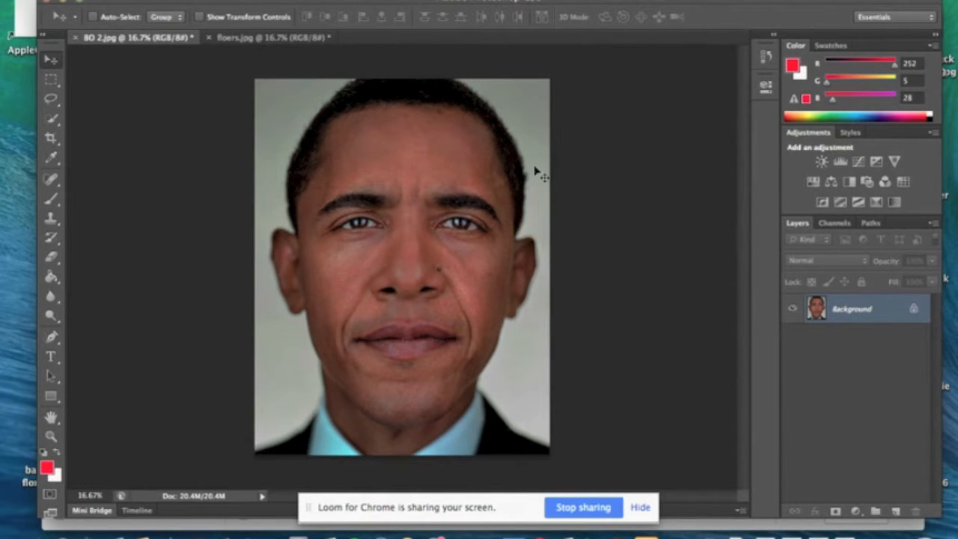
# - Add a Brightness/Contrast adjustment to the portrait with contrast 15 and slightly fine-tuned brightness, and flatten the image
pyautogui.click(823, 162)
pyautogui.moveTo(638, 158)
pyautogui.mouseDown()
pyautogui.moveTo(682, 161)
pyautogui.moveTo(636, 160)
pyautogui.mouseUp()
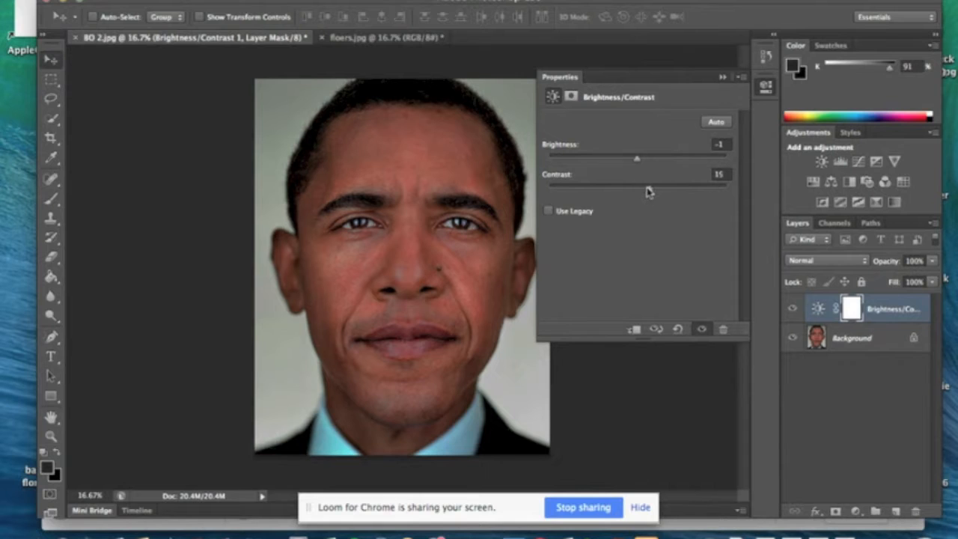
pyautogui.moveTo(637, 163); pyautogui.dragTo(642, 164)
pyautogui.click(722, 77)
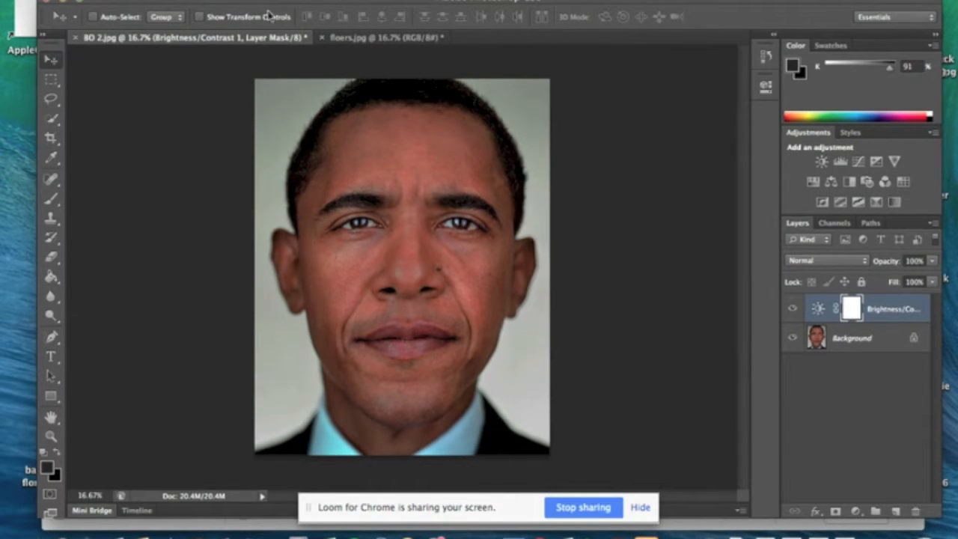
pyautogui.click(229, 2)
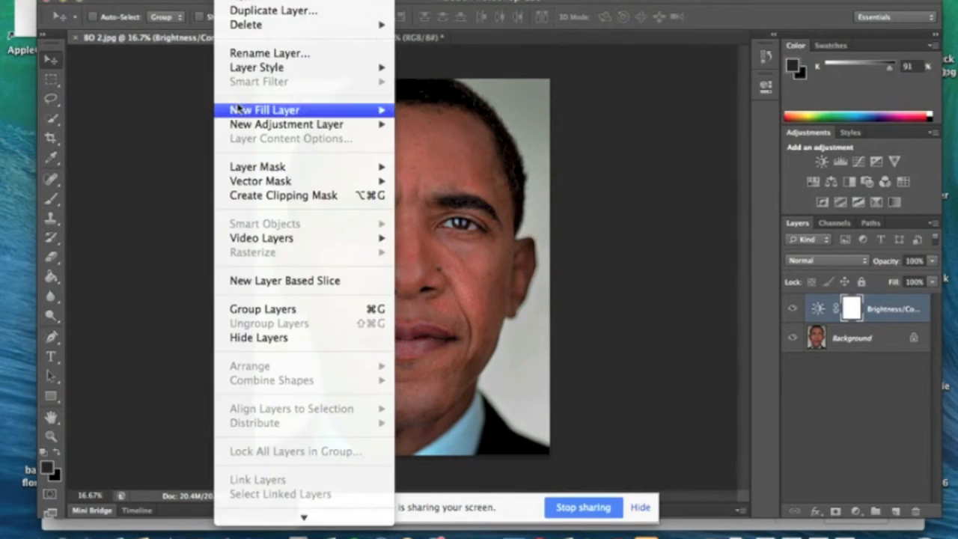
pyautogui.click(260, 488)
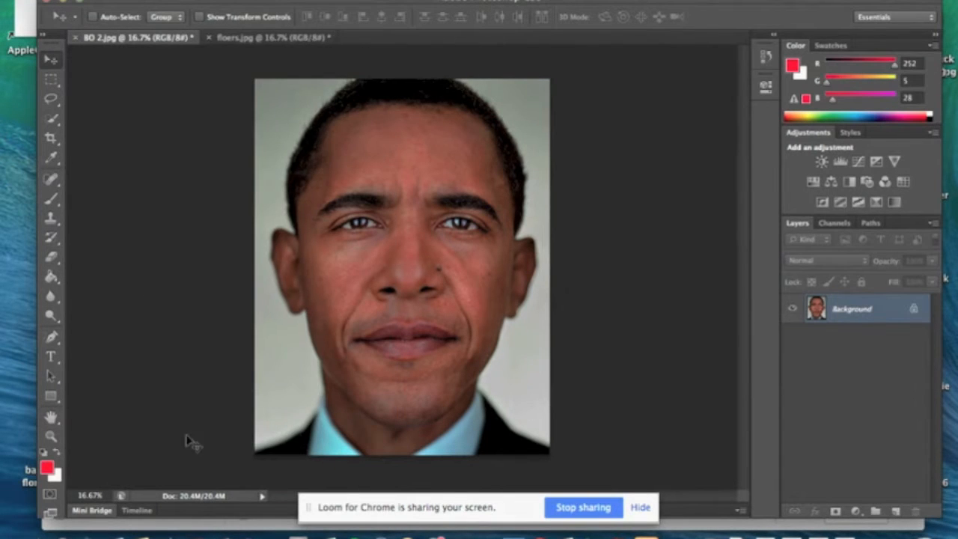
# - Copy the portrait from BO 2.jpg into floers.jpg as a new layer aligned to the canvas's top-right corner
pyautogui.click(262, 39)
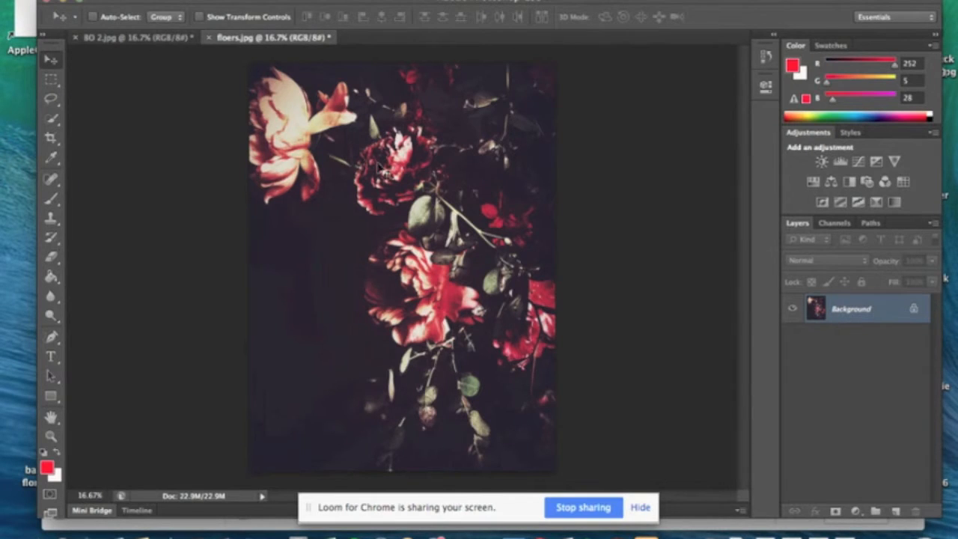
pyautogui.click(146, 38)
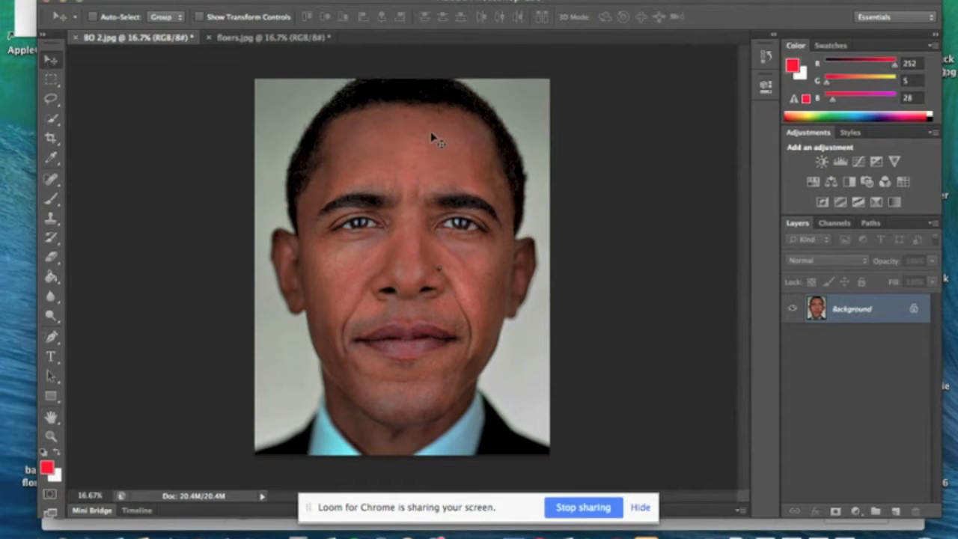
pyautogui.moveTo(432, 137); pyautogui.dragTo(446, 115)
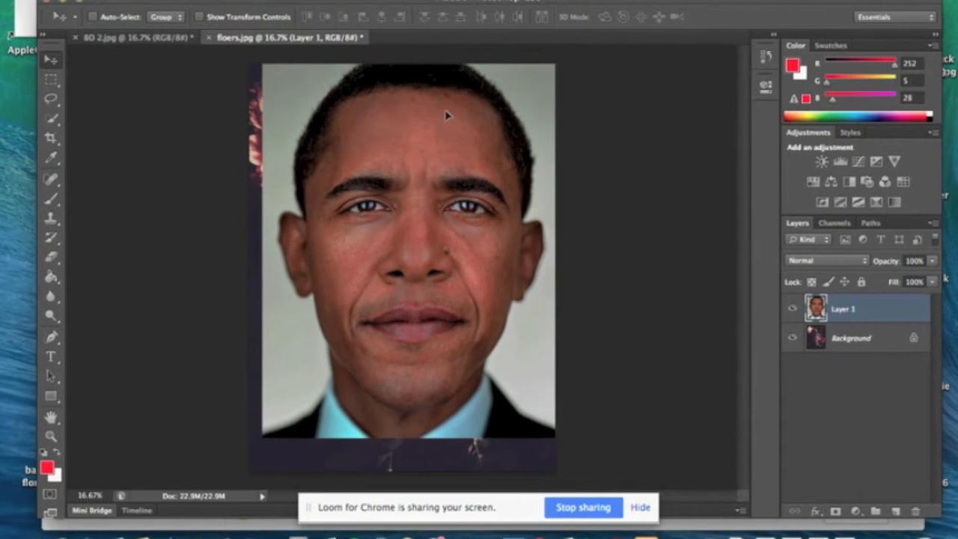
pyautogui.moveTo(407, 70); pyautogui.dragTo(461, 88)
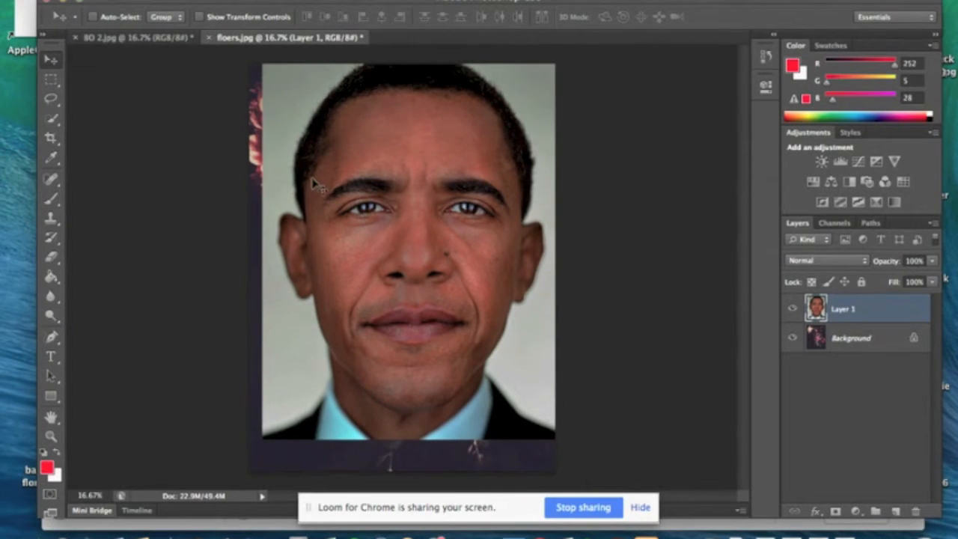
# - Crop floers.jpg to the portrait layer's edges, removing the uncovered flower strips along the left and bottom
pyautogui.click(50, 140)
pyautogui.moveTo(249, 473); pyautogui.dragTo(255, 458)
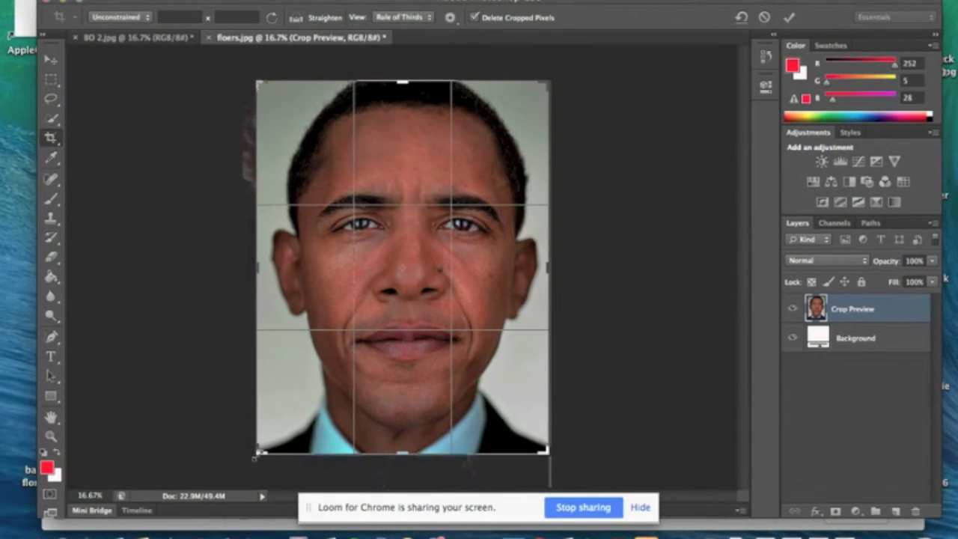
pyautogui.press('Return')
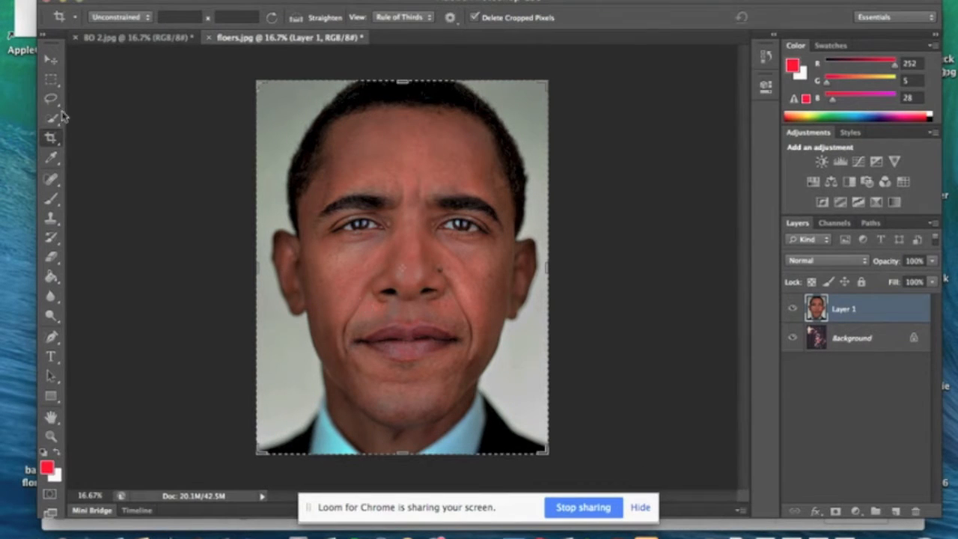
pyautogui.click(51, 60)
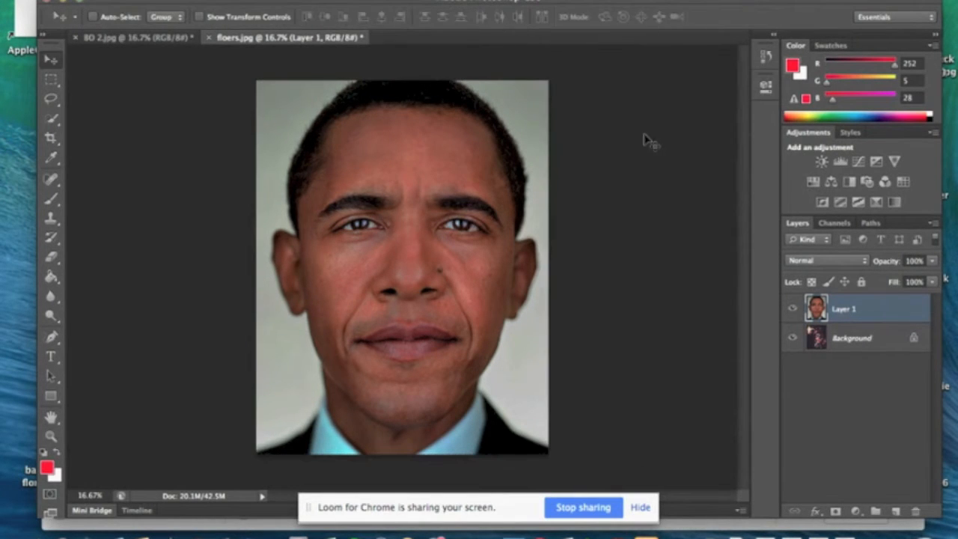
# - Set the opacity of the portrait layer, Layer 1, to 59% so the flowers blend through the face
pyautogui.click(933, 262)
pyautogui.moveTo(933, 279); pyautogui.dragTo(900, 280)
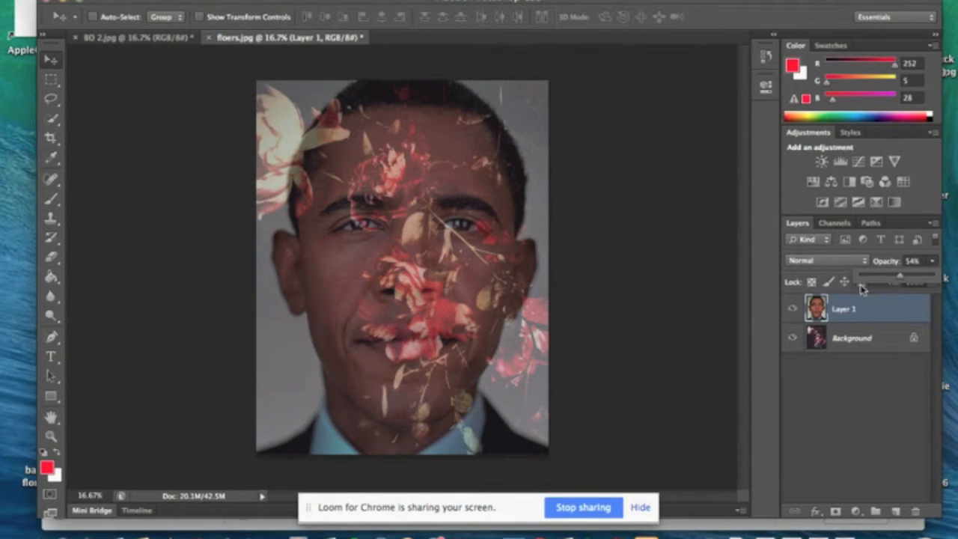
pyautogui.moveTo(902, 279)
pyautogui.mouseDown()
pyautogui.moveTo(872, 281)
pyautogui.moveTo(902, 280)
pyautogui.mouseUp()
pyautogui.moveTo(900, 280); pyautogui.dragTo(903, 282)
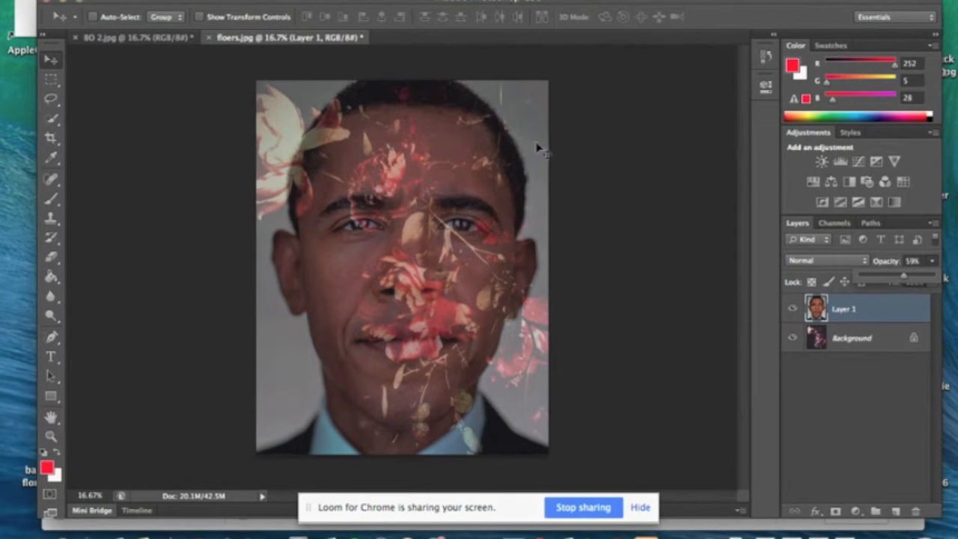
# - Switch to the browser, examine the double exposure photography image results for reference, and return to Photoshop
pyautogui.moveTo(478, 3); pyautogui.dragTo(476, 43)
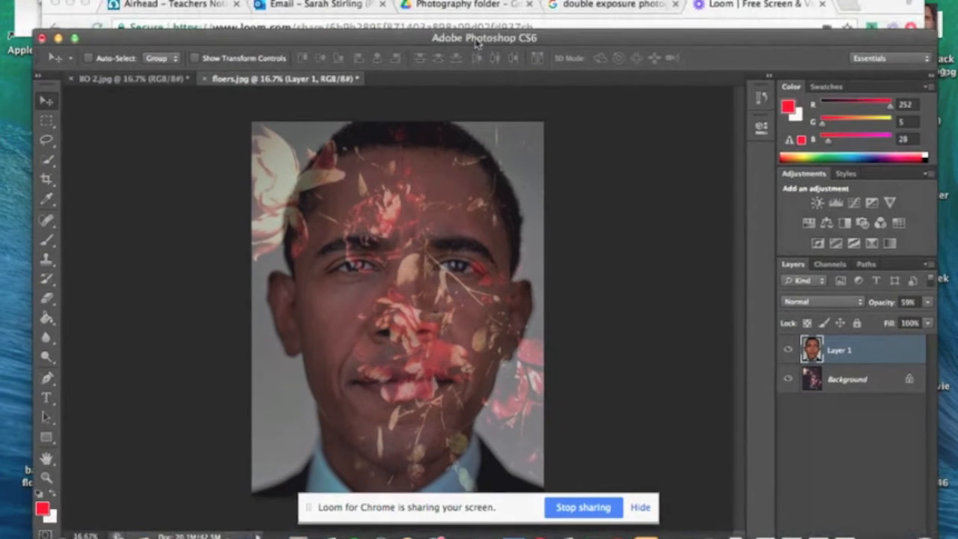
pyautogui.click(599, 6)
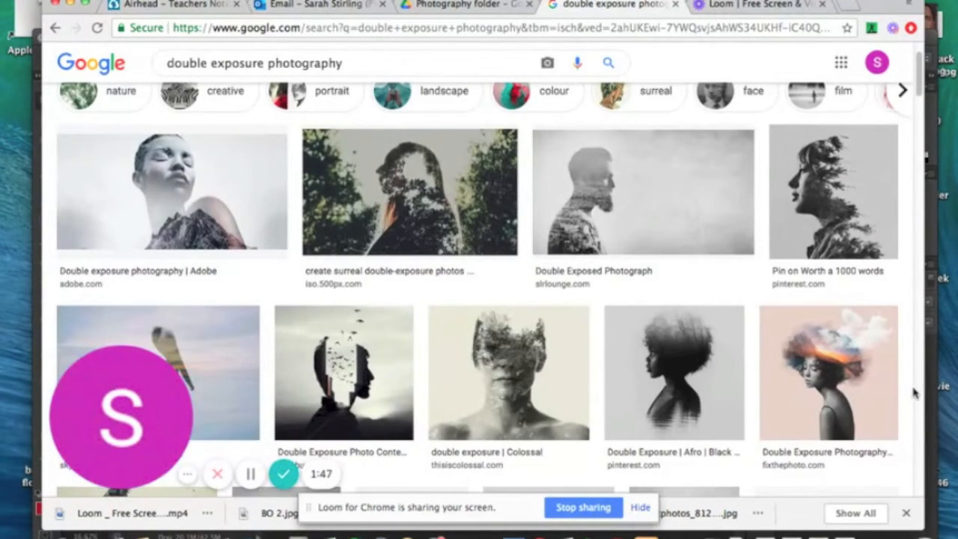
pyautogui.scroll(1, 861, 351)
pyautogui.scroll(-4, 551, 316)
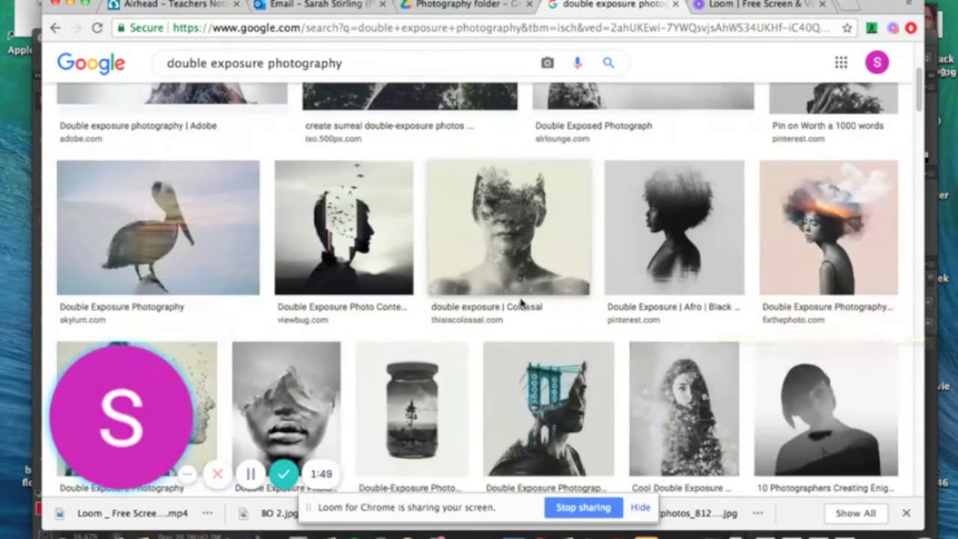
pyautogui.scroll(-5, 522, 299)
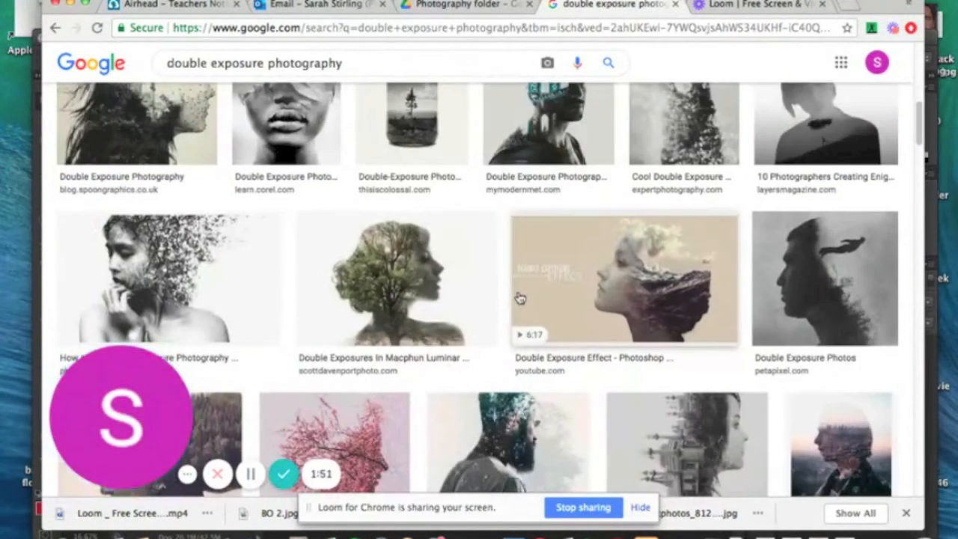
pyautogui.scroll(-4, 520, 298)
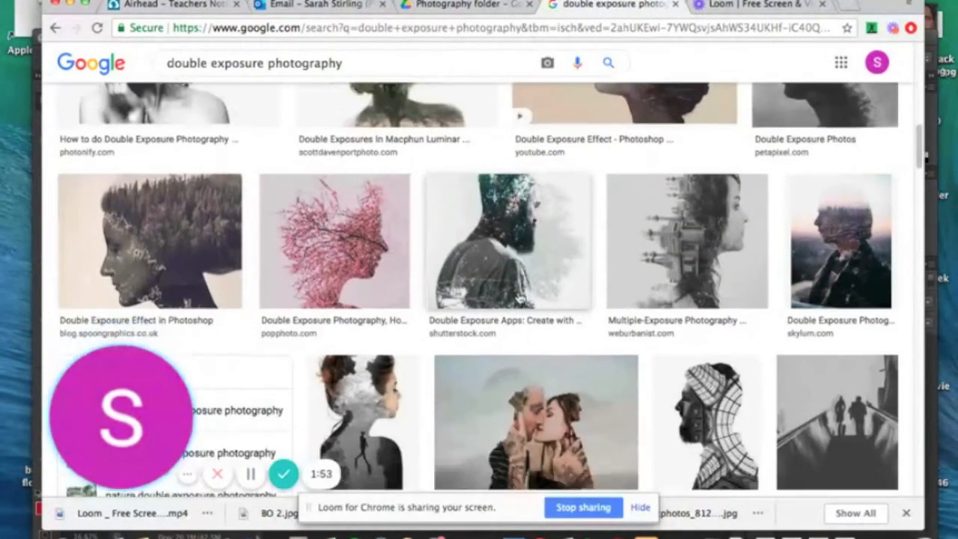
pyautogui.scroll(-3, 520, 298)
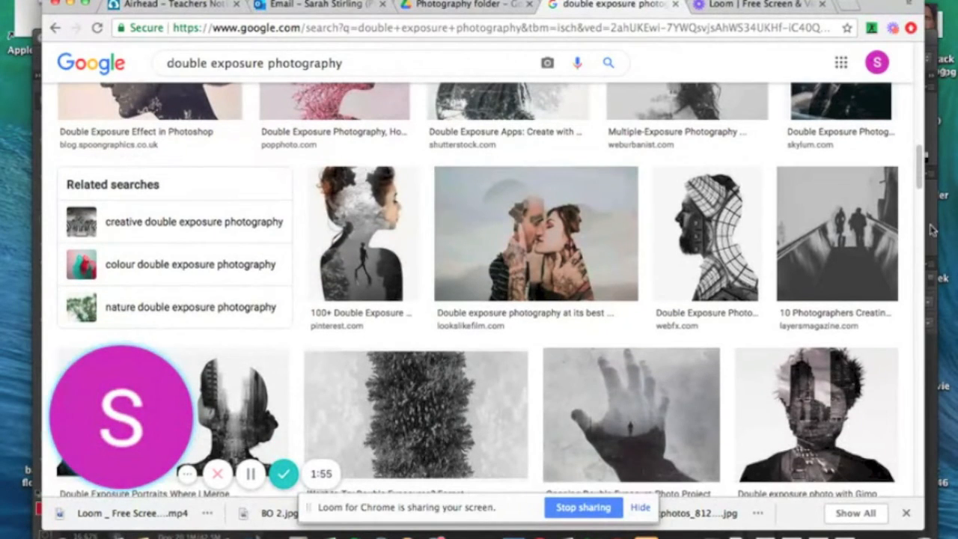
pyautogui.click(931, 228)
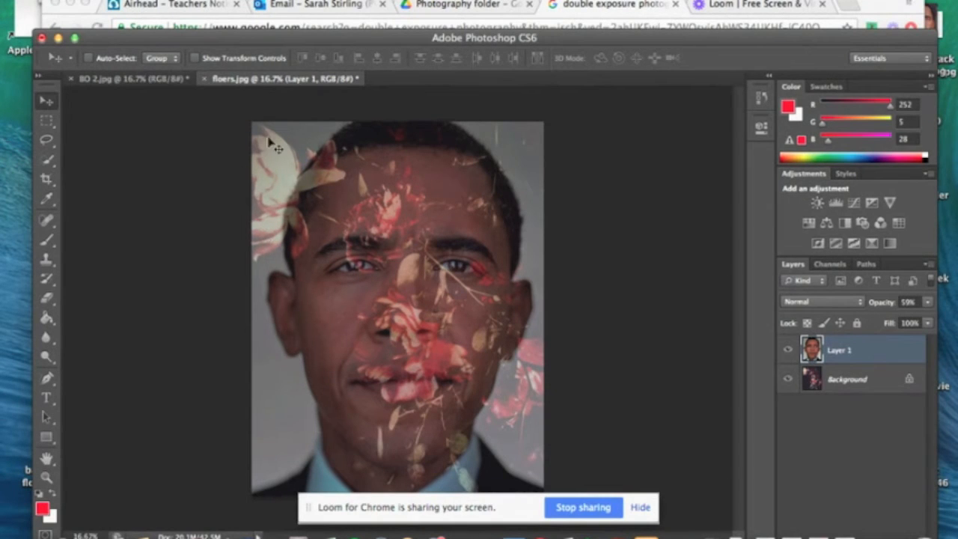
# - Activate the Quick Selection tool and flatten the portrait and flower layers into one background layer
pyautogui.click(48, 162)
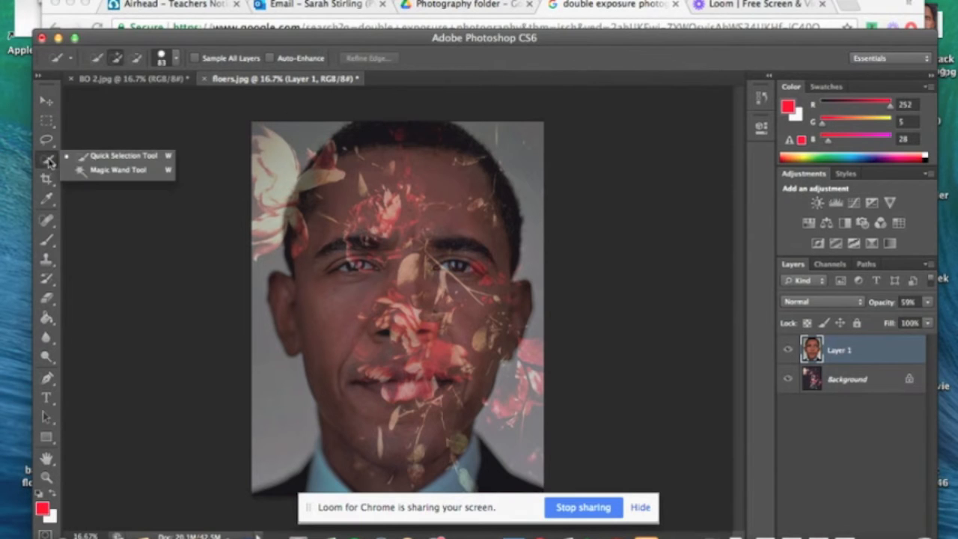
pyautogui.click(111, 159)
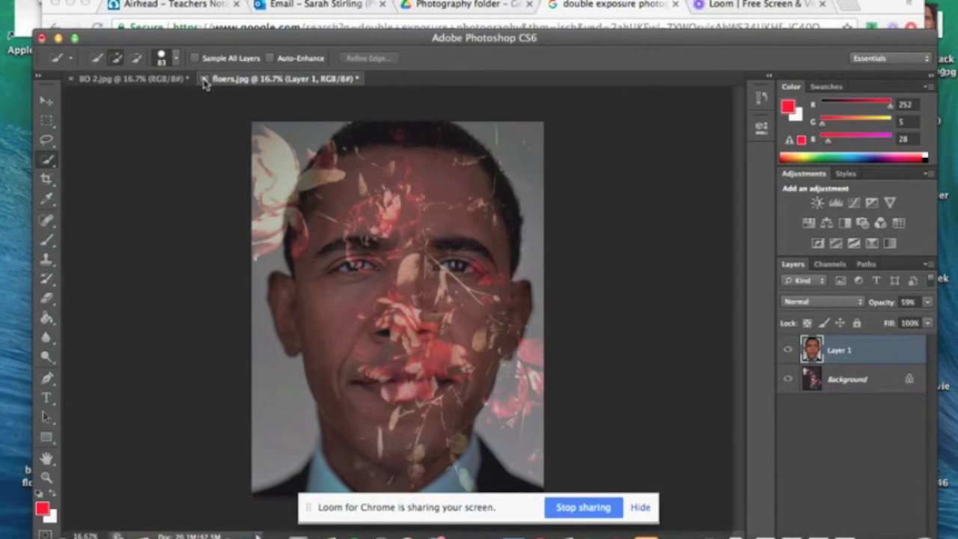
pyautogui.click(232, 2)
pyautogui.moveTo(302, 517)
pyautogui.click(286, 487)
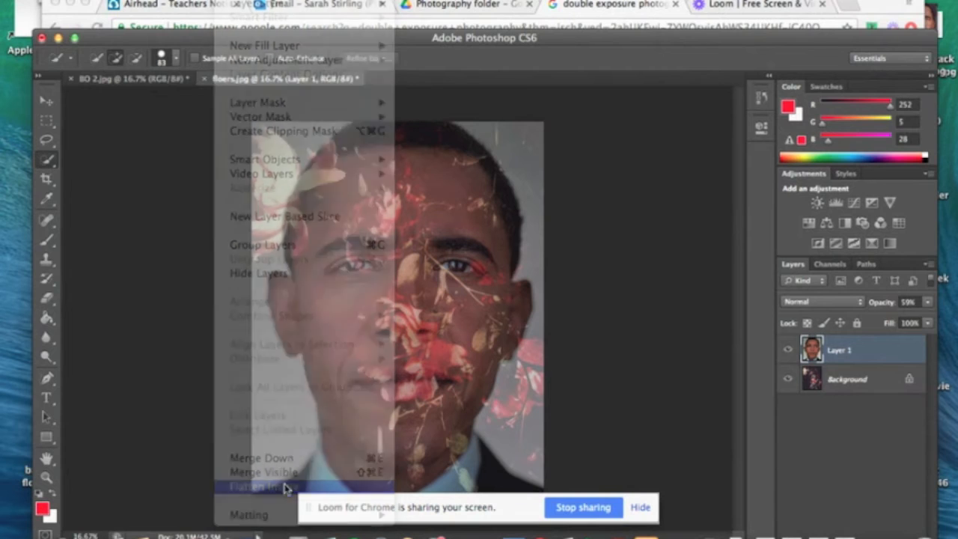
# - Quick-select the background at the upper left of the head and fill it with white in Dissolve mode at 100% opacity
pyautogui.click(318, 128)
pyautogui.moveTo(262, 233); pyautogui.dragTo(278, 257)
pyautogui.hotkey('shift', 'BackSpace')
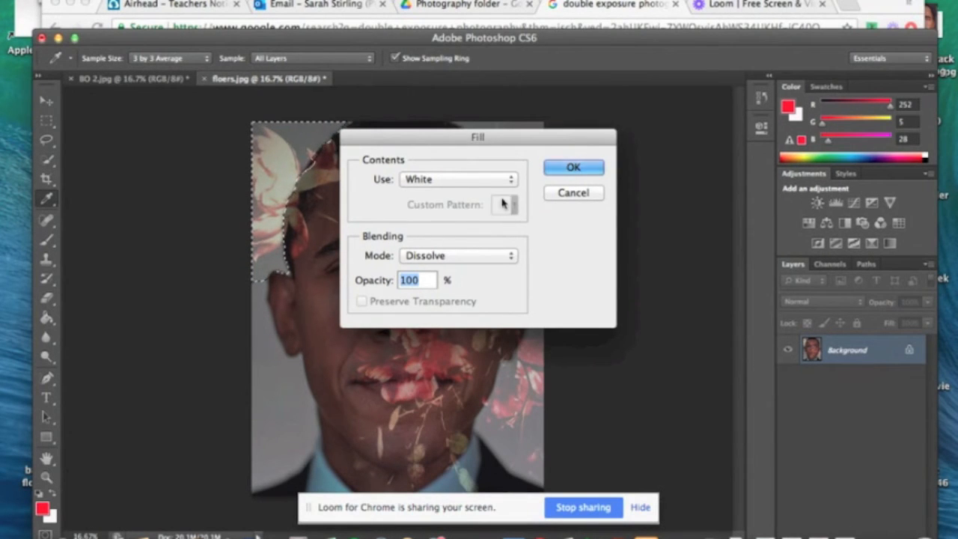
pyautogui.click(459, 182)
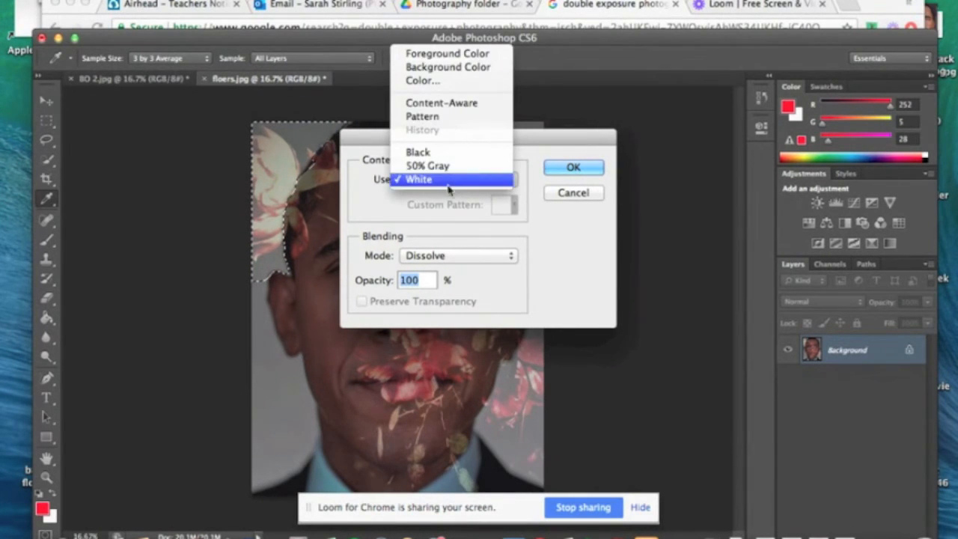
pyautogui.click(442, 181)
pyautogui.click(573, 167)
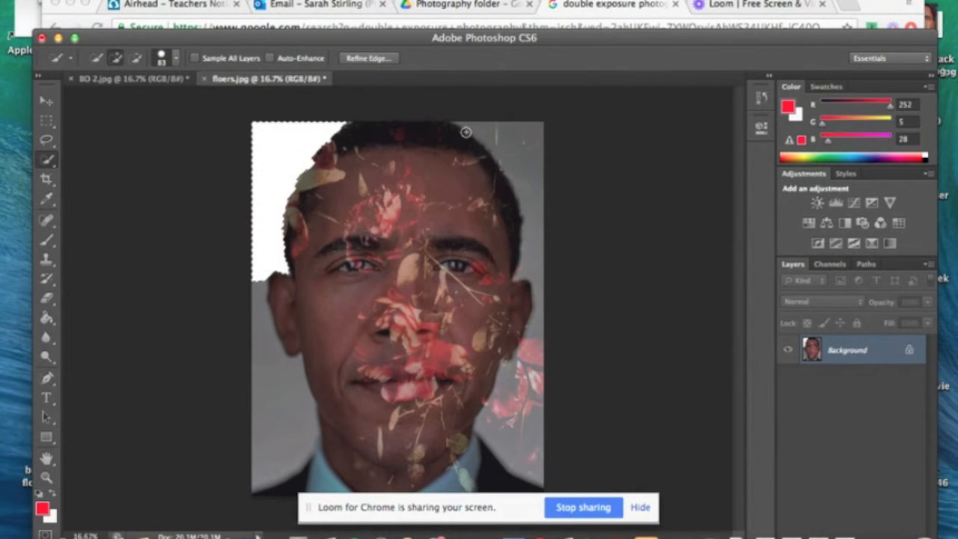
# - Extend the selection over the background on the right of the head down to the shoulder, filling it with white
pyautogui.press('BackSpace')
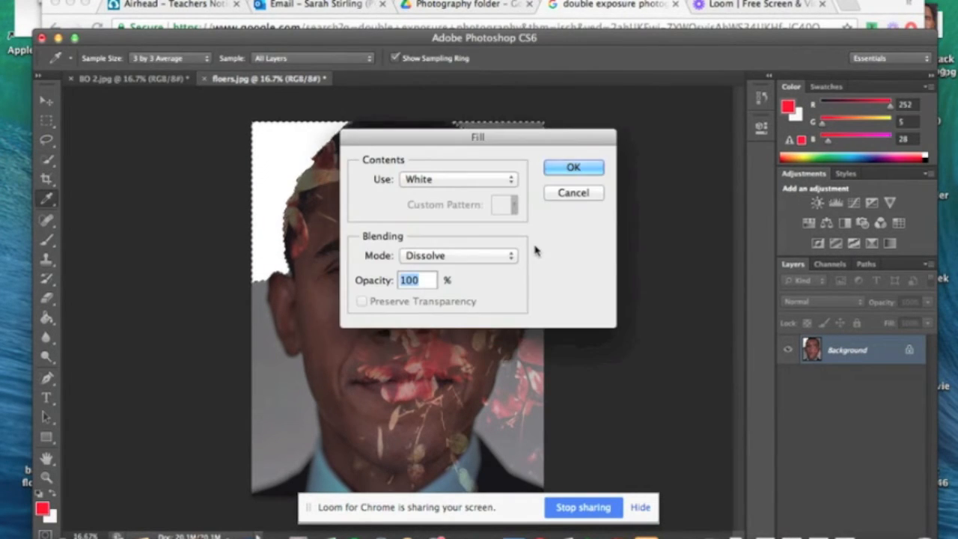
pyautogui.press('Return')
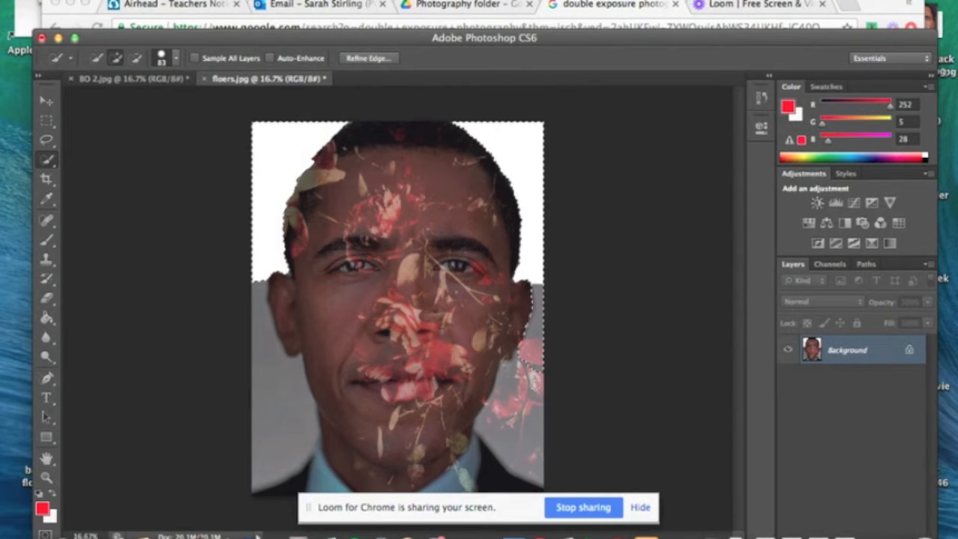
pyautogui.press('BackSpace')
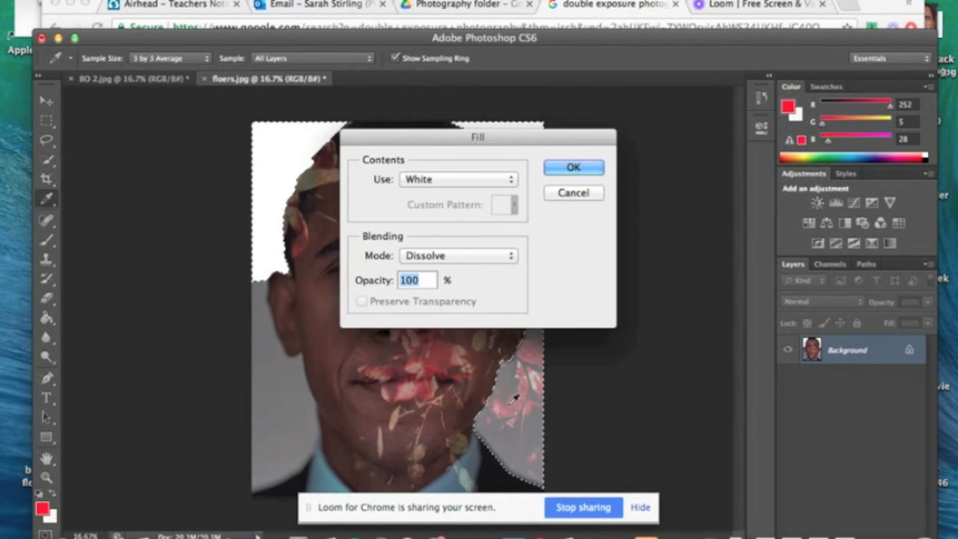
pyautogui.press('Return')
# - Try adding the remaining grey background at the lower left to the selection, and deselect everything
pyautogui.click(273, 402)
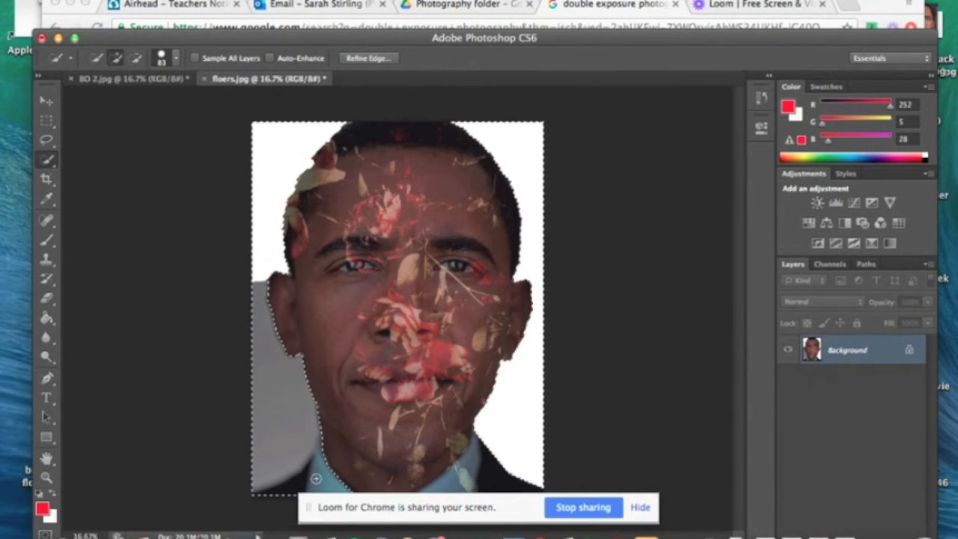
pyautogui.rightClick(277, 237)
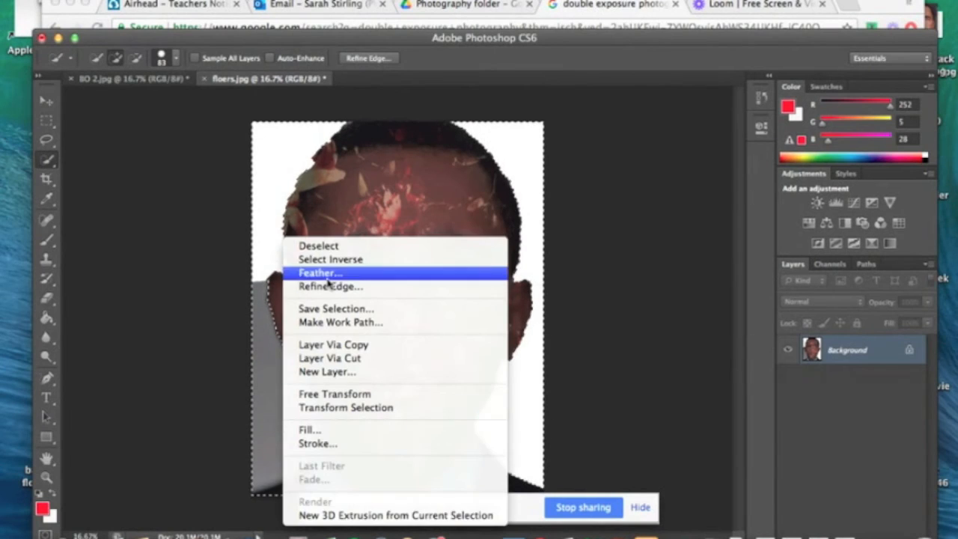
pyautogui.click(299, 246)
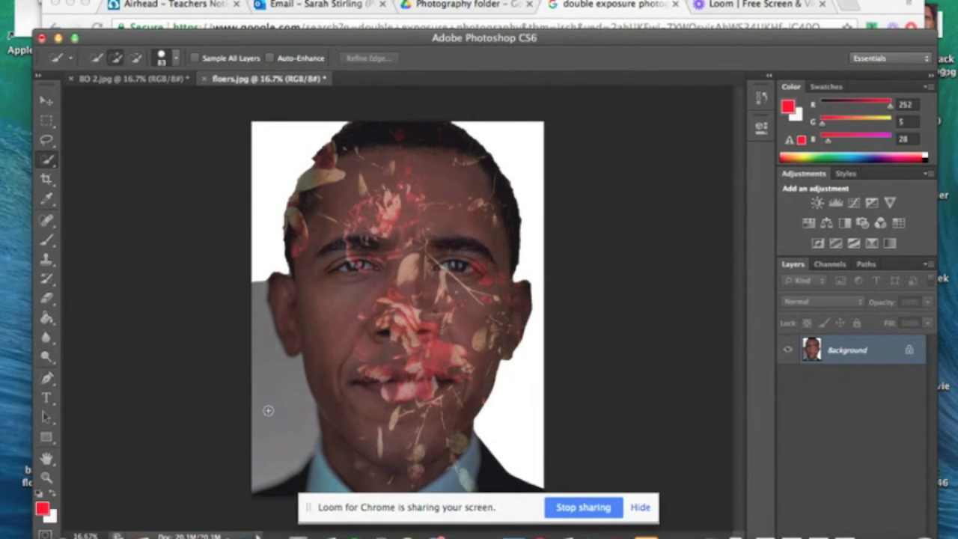
# - Quick-select the grey background beside and below the ear at the portrait's left edge, and fill the area next to the ear with white
pyautogui.moveTo(258, 285); pyautogui.dragTo(259, 298)
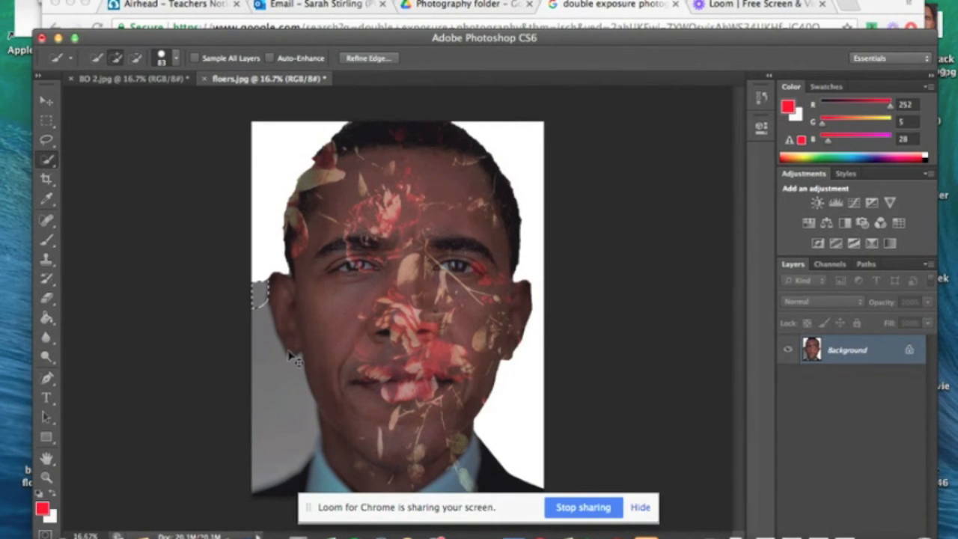
pyautogui.press('super+plus')
pyautogui.moveTo(166, 304)
pyautogui.mouseDown()
pyautogui.moveTo(191, 312)
pyautogui.moveTo(193, 355)
pyautogui.moveTo(218, 356)
pyautogui.moveTo(189, 352)
pyautogui.moveTo(196, 395)
pyautogui.moveTo(222, 416)
pyautogui.mouseUp()
pyautogui.hotkey('shift', 'BackSpace')
pyautogui.press('Escape')
pyautogui.press('BackSpace')
pyautogui.press('Escape')
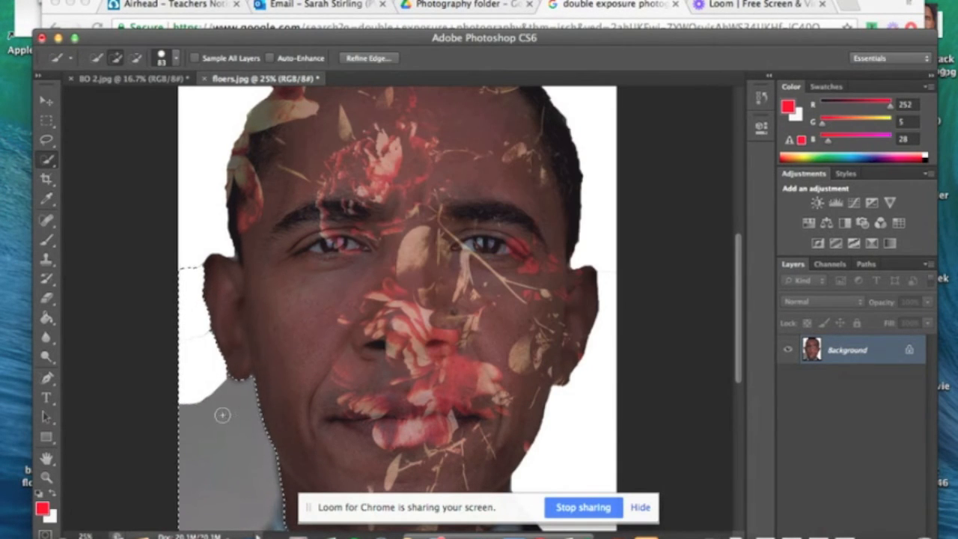
# - Try filling the rest of the selected grey background at the lower left of the portrait, and deselect everything
pyautogui.press('BackSpace')
pyautogui.press('Escape')
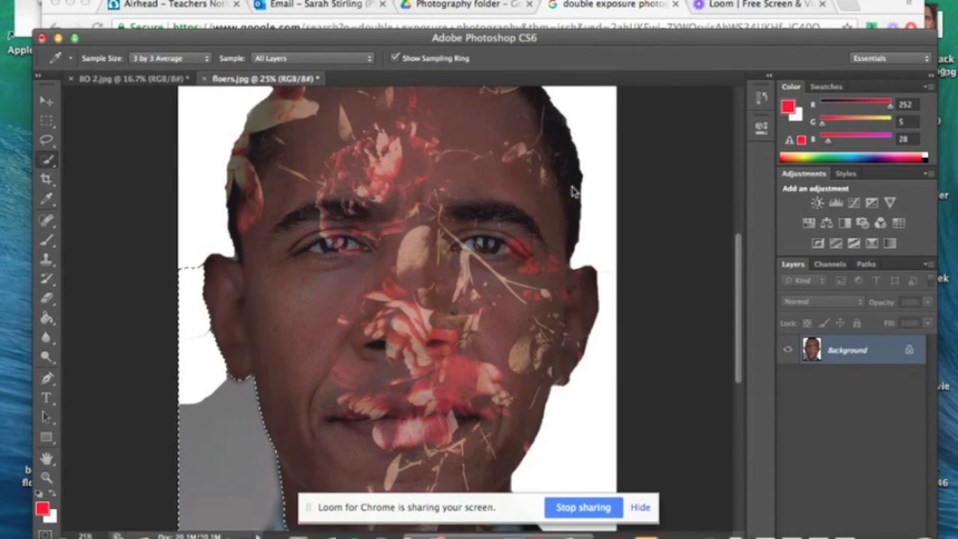
pyautogui.scroll(-5, 262, 427)
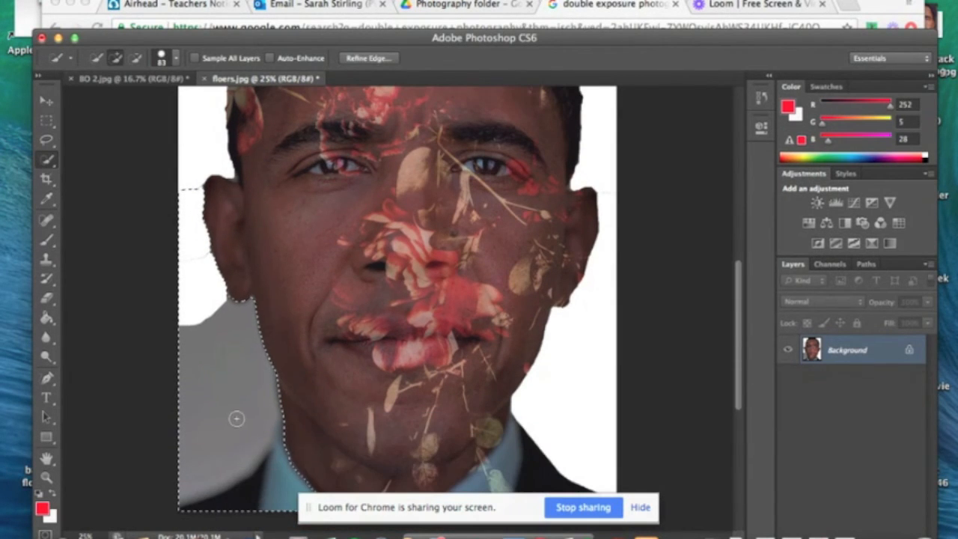
pyautogui.rightClick(235, 417)
pyautogui.click(292, 247)
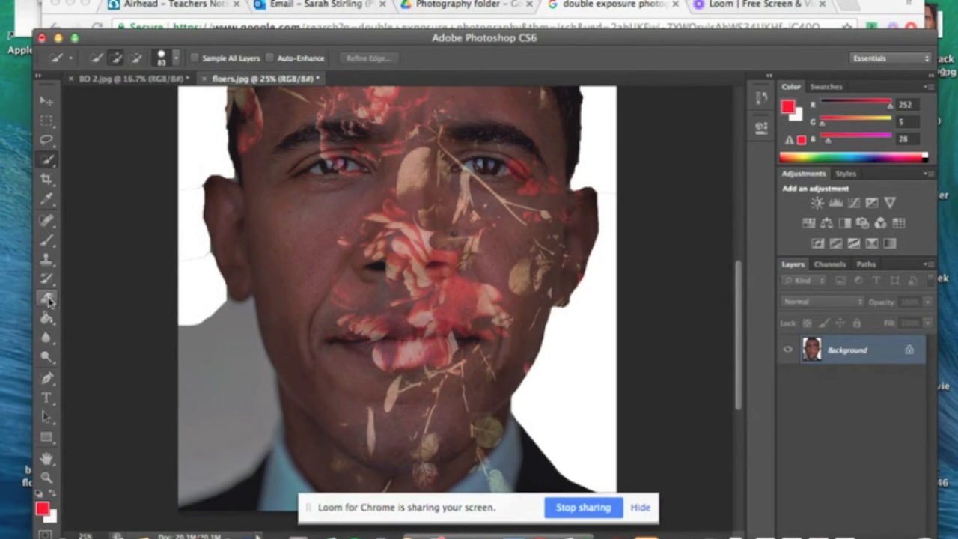
# - Erase most of the grey background between the left ear and the shoulder with broad Eraser strokes
pyautogui.click(48, 300)
pyautogui.moveTo(199, 343)
pyautogui.mouseDown()
pyautogui.moveTo(180, 239)
pyautogui.moveTo(182, 187)
pyautogui.moveTo(191, 246)
pyautogui.mouseUp()
pyautogui.moveTo(193, 266)
pyautogui.mouseDown()
pyautogui.moveTo(222, 338)
pyautogui.moveTo(214, 378)
pyautogui.moveTo(200, 355)
pyautogui.moveTo(185, 393)
pyautogui.moveTo(185, 436)
pyautogui.moveTo(237, 372)
pyautogui.moveTo(234, 311)
pyautogui.mouseUp()
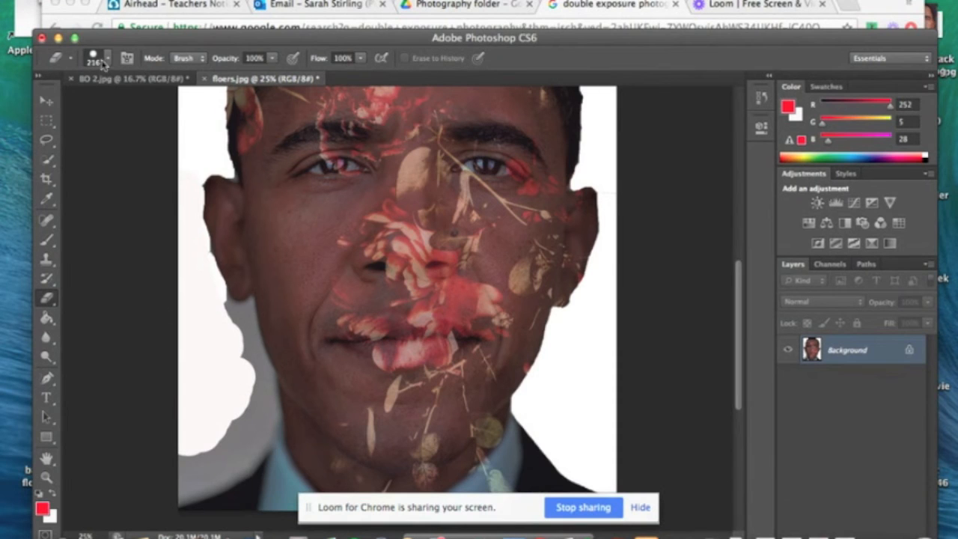
# - Set the Eraser size to 67 px and erase the remaining grey strip along the left jaw and neck
pyautogui.click(102, 60)
pyautogui.click(103, 103)
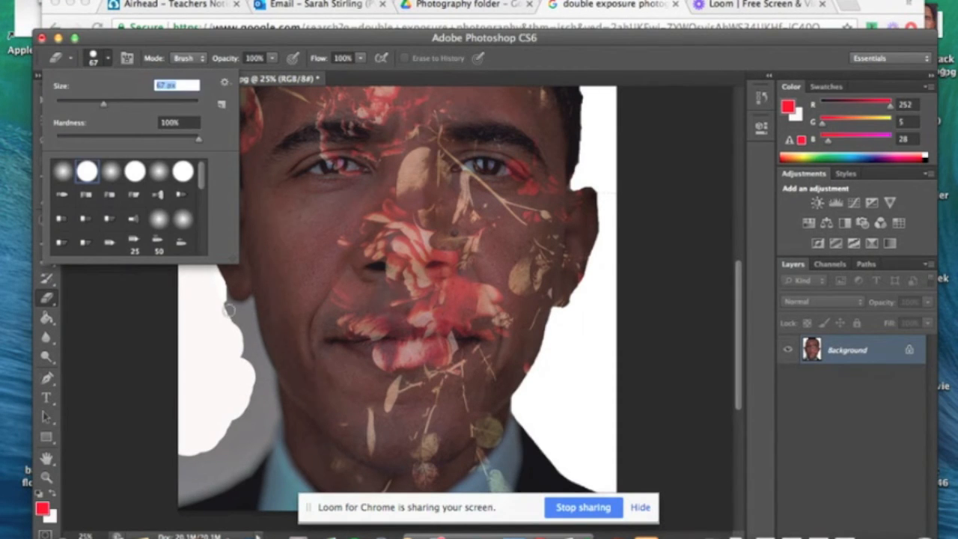
pyautogui.click(220, 292)
pyautogui.press('super+equal')
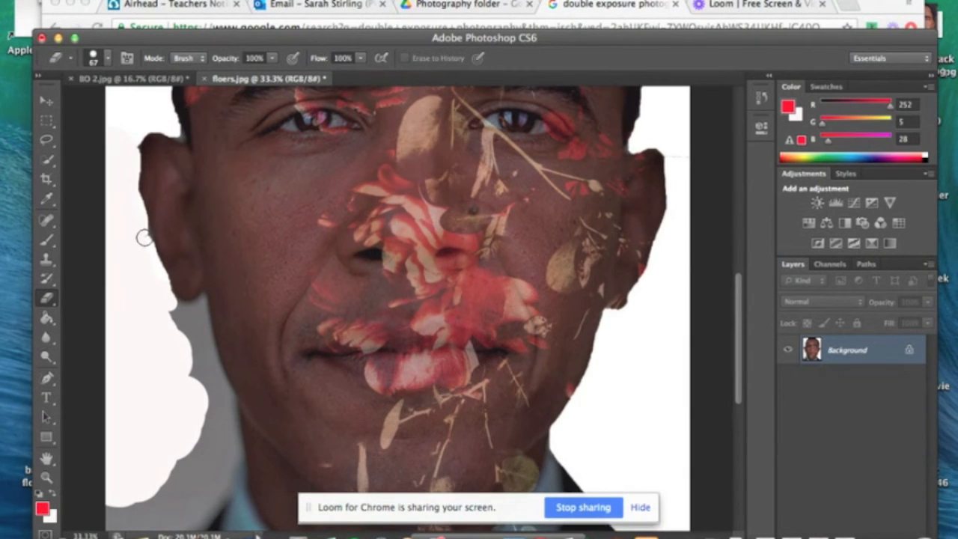
pyautogui.moveTo(168, 313)
pyautogui.mouseDown()
pyautogui.moveTo(186, 331)
pyautogui.moveTo(170, 304)
pyautogui.moveTo(199, 327)
pyautogui.moveTo(219, 388)
pyautogui.moveTo(192, 342)
pyautogui.moveTo(192, 382)
pyautogui.moveTo(196, 359)
pyautogui.moveTo(209, 404)
pyautogui.moveTo(191, 337)
pyautogui.moveTo(212, 401)
pyautogui.moveTo(222, 392)
pyautogui.moveTo(232, 470)
pyautogui.moveTo(186, 515)
pyautogui.moveTo(133, 524)
pyautogui.moveTo(84, 517)
pyautogui.moveTo(119, 519)
pyautogui.moveTo(102, 504)
pyautogui.moveTo(134, 517)
pyautogui.moveTo(162, 508)
pyautogui.moveTo(131, 503)
pyautogui.moveTo(193, 503)
pyautogui.moveTo(225, 450)
pyautogui.moveTo(215, 416)
pyautogui.moveTo(205, 466)
pyautogui.moveTo(189, 479)
pyautogui.moveTo(172, 470)
pyautogui.moveTo(161, 494)
pyautogui.moveTo(200, 458)
pyautogui.moveTo(203, 417)
pyautogui.moveTo(214, 454)
pyautogui.mouseUp()
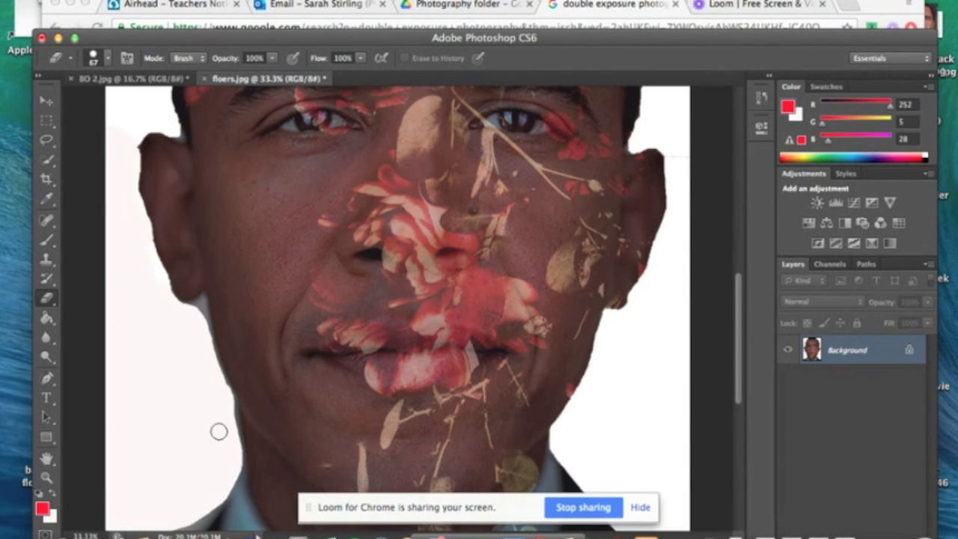
# - Erase the leftover grey background just above the shoulder at the lower left of the portrait
pyautogui.press('super+minus')
pyautogui.press('super+minus')
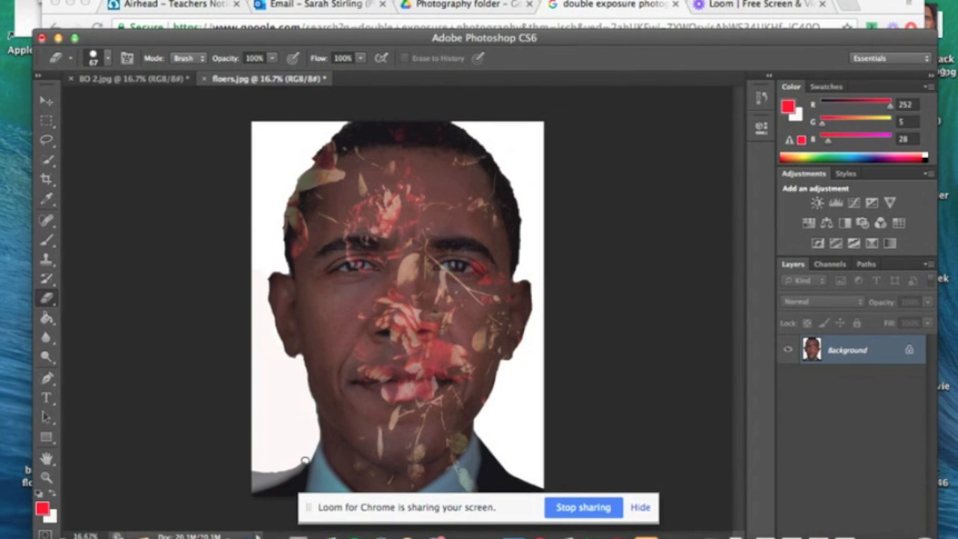
pyautogui.moveTo(287, 473)
pyautogui.mouseDown()
pyautogui.moveTo(255, 484)
pyautogui.moveTo(257, 468)
pyautogui.moveTo(255, 477)
pyautogui.moveTo(276, 474)
pyautogui.moveTo(249, 489)
pyautogui.moveTo(290, 476)
pyautogui.mouseUp()
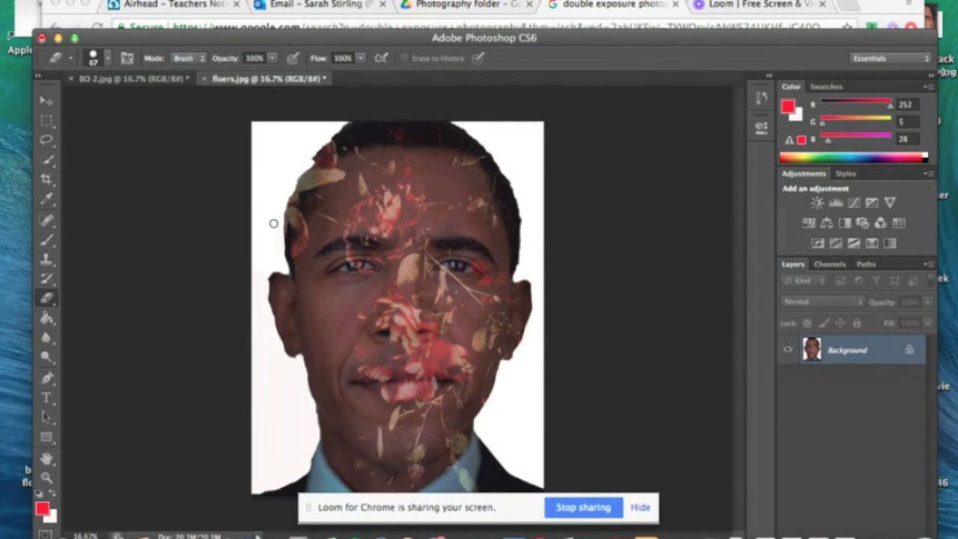
pyautogui.press('super+plus')
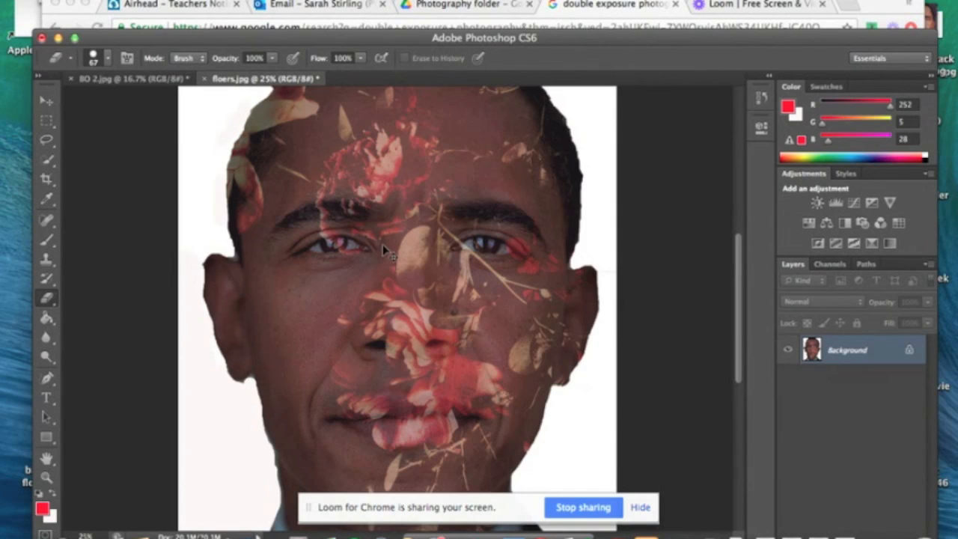
pyautogui.press('super+plus')
pyautogui.press('super+minus')
pyautogui.press('super+minus')
pyautogui.press('super+minus')
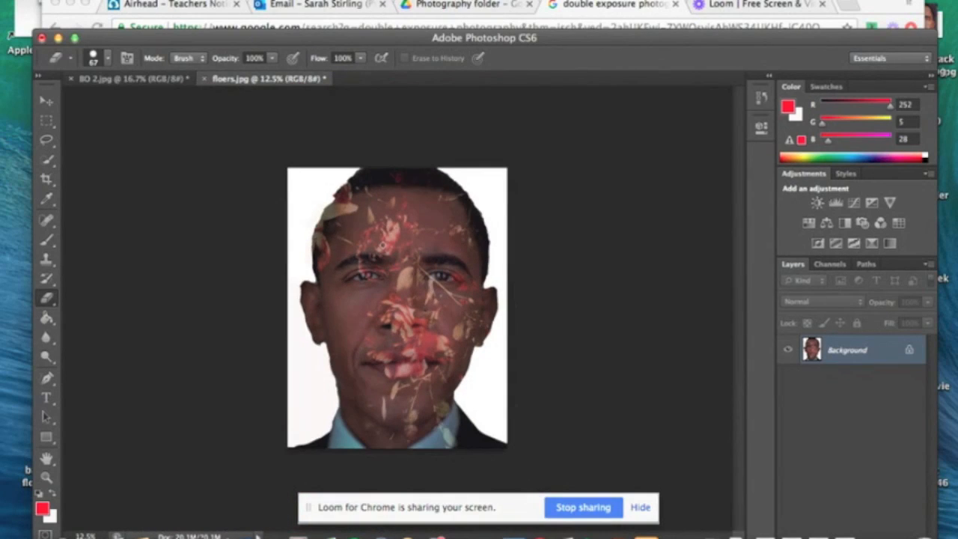